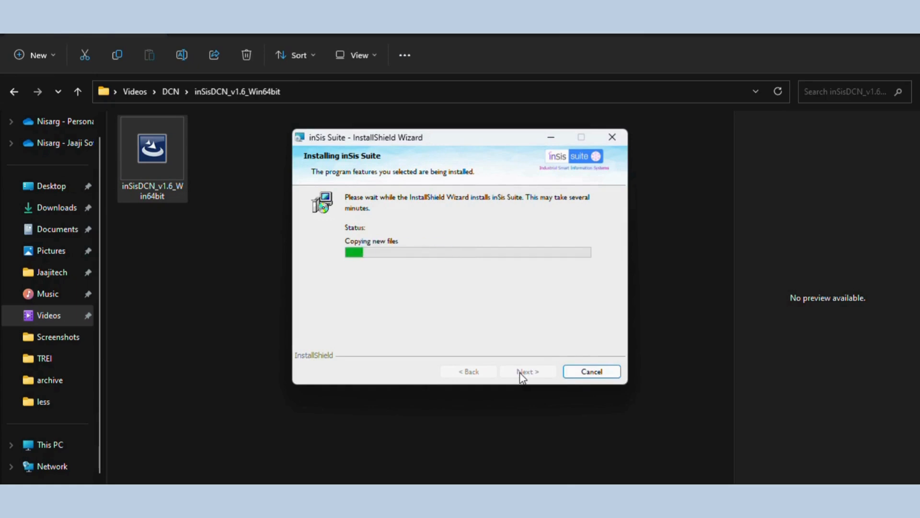
Proceed with the inSis Suite installation and move the inSis DCN Config login window aside
{"action": "left_click", "coordinate": [522, 376]}
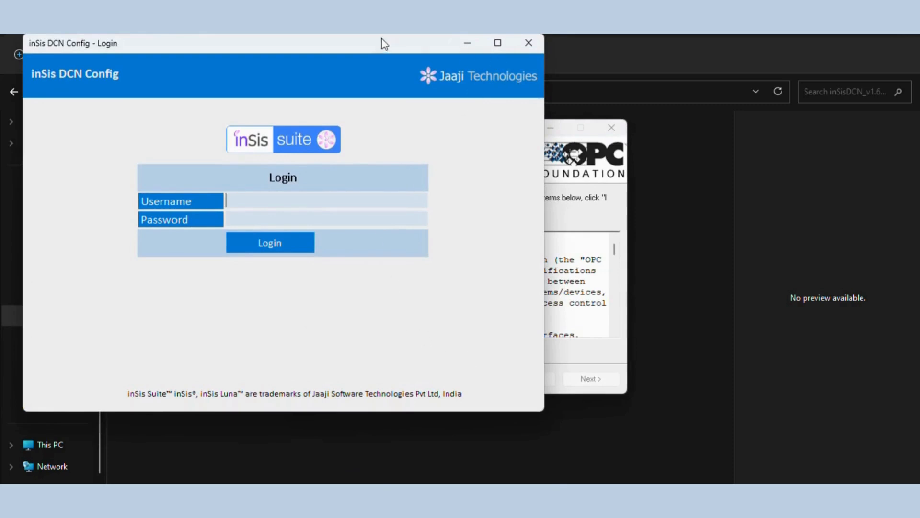
{"action": "left_click_drag", "start_coordinate": [385, 44], "coordinate": [447, 105]}
{"action": "left_click", "coordinate": [582, 98]}
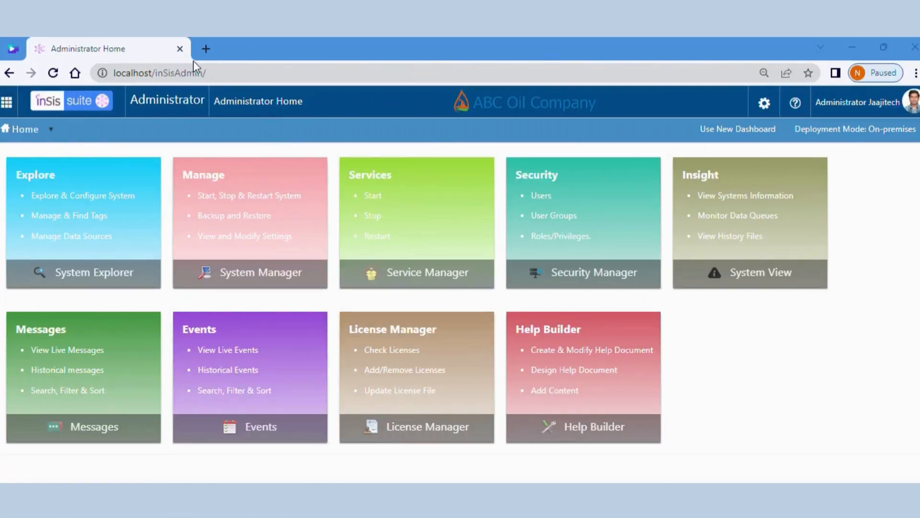
Load localhost/inSisAdmin/ in the browser and open System Explorer
{"action": "left_click", "coordinate": [226, 70]}
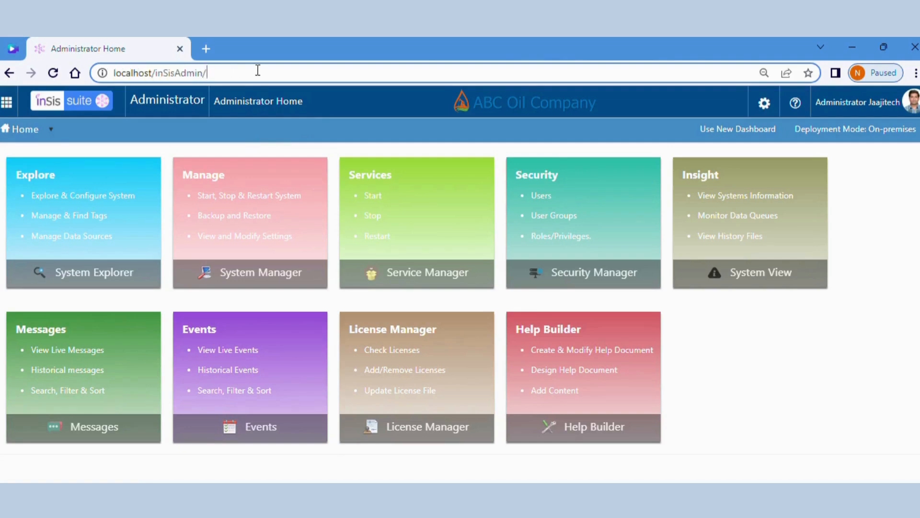
{"action": "key", "text": "Return"}
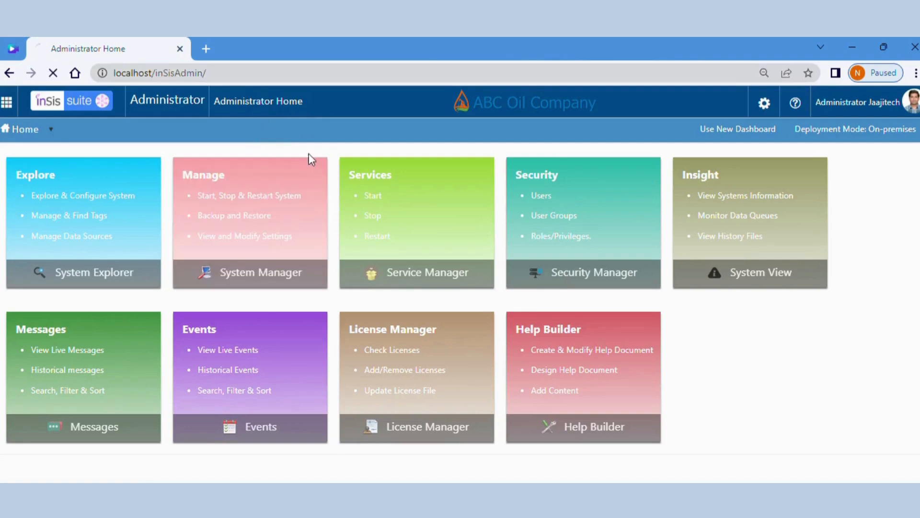
{"action": "left_click", "coordinate": [64, 211]}
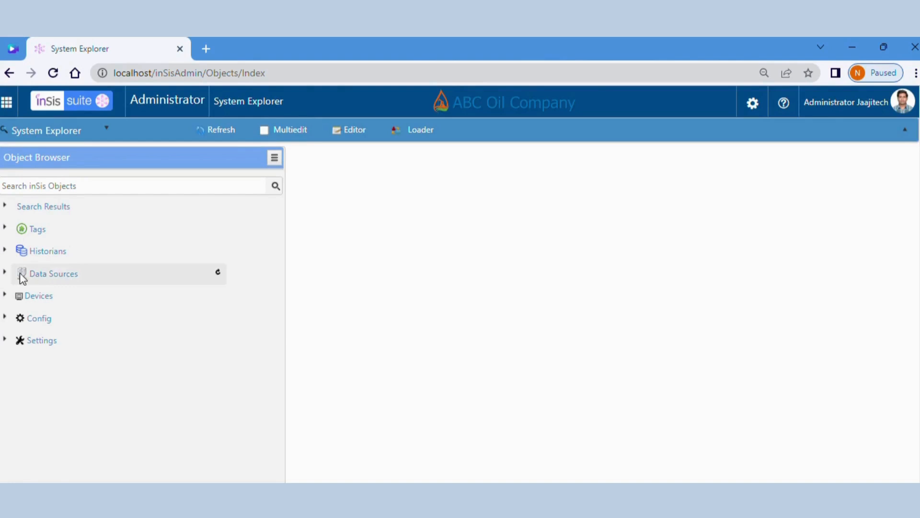
Expand Data Sources and PLC GateWays in the Object Browser and open the DCN gateway's details
{"action": "left_click", "coordinate": [6, 274]}
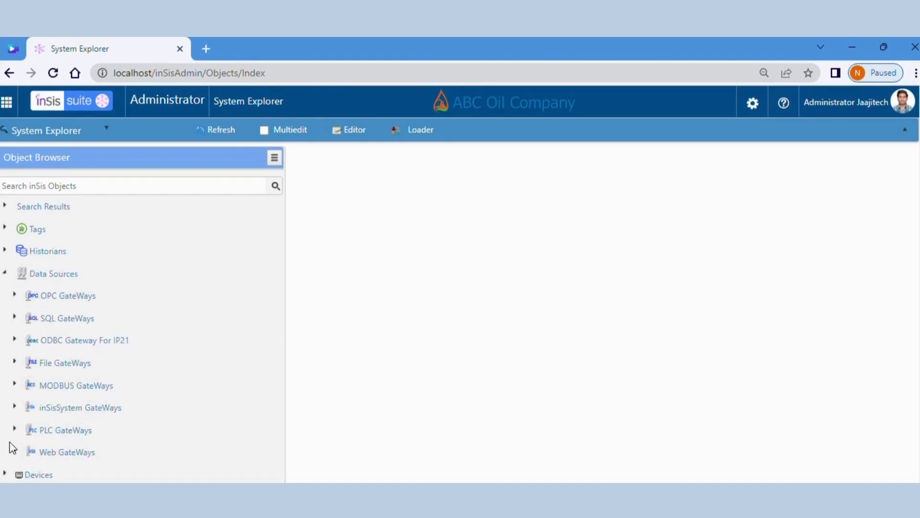
{"action": "left_click", "coordinate": [14, 429]}
{"action": "scroll", "coordinate": [154, 343], "scroll_direction": "down", "scroll_amount": 3}
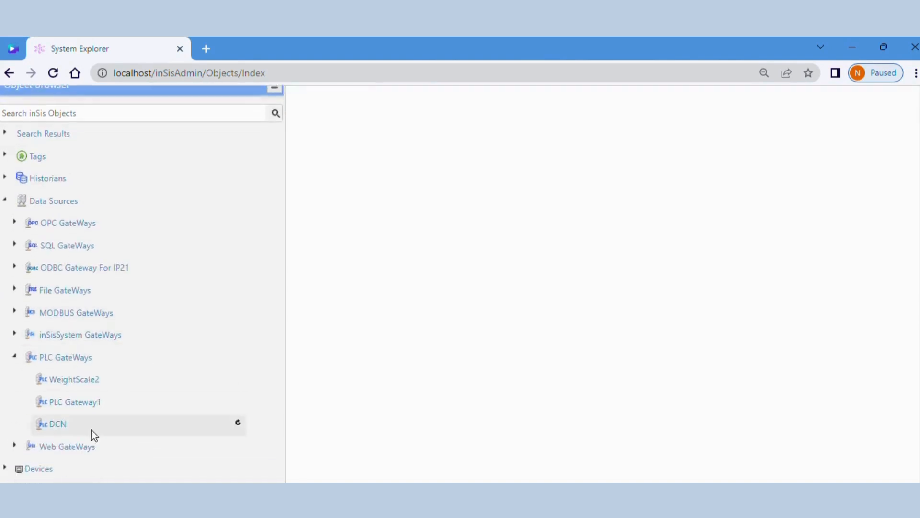
{"action": "left_click", "coordinate": [91, 430]}
{"action": "scroll", "coordinate": [353, 369], "scroll_direction": "up", "scroll_amount": 3}
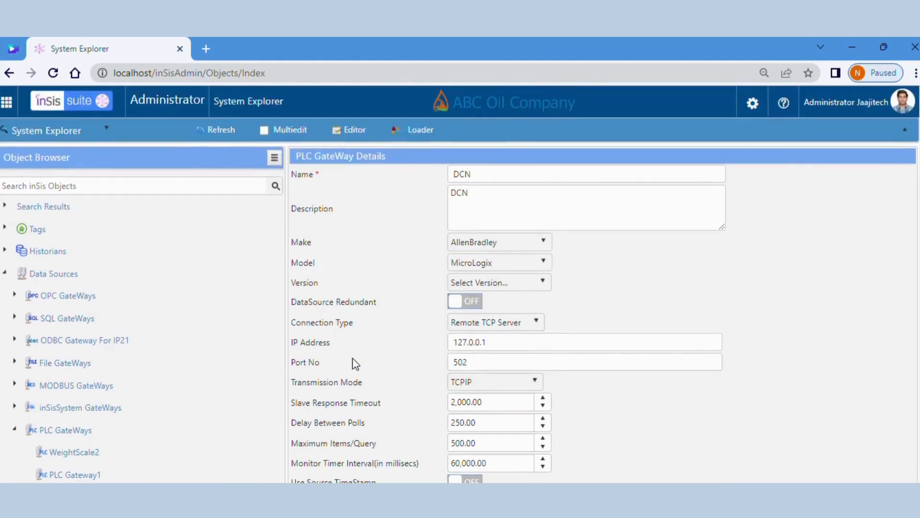
Examine the DCN gateway's name, description, make, model and connection settings
{"action": "double_click", "coordinate": [496, 173]}
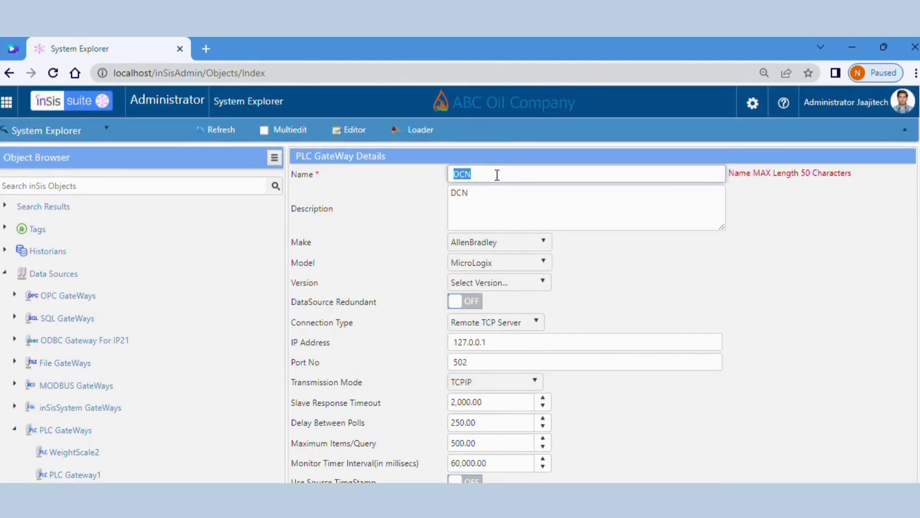
{"action": "left_click", "coordinate": [487, 199]}
{"action": "double_click", "coordinate": [481, 200]}
{"action": "left_click", "coordinate": [392, 213]}
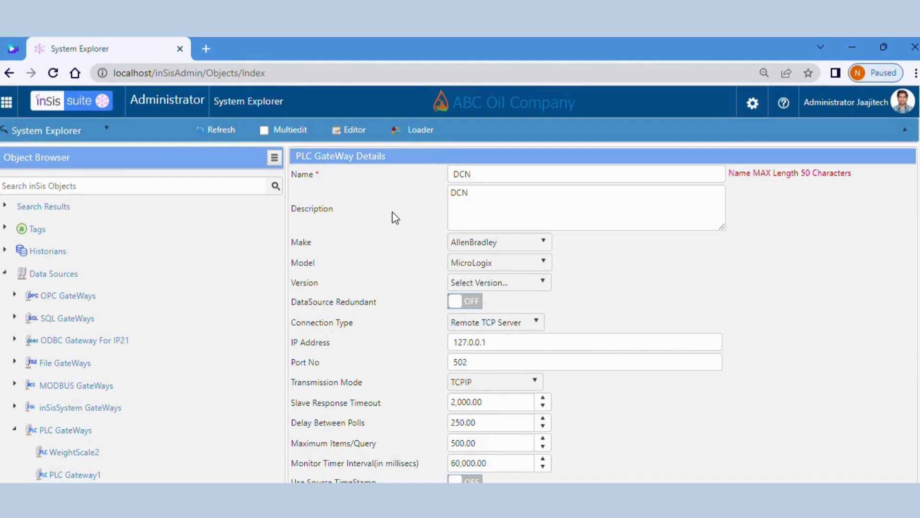
{"action": "left_click", "coordinate": [514, 250]}
{"action": "left_click", "coordinate": [515, 248]}
{"action": "scroll", "coordinate": [529, 314], "scroll_direction": "down", "scroll_amount": 1}
{"action": "double_click", "coordinate": [504, 270]}
{"action": "left_click", "coordinate": [389, 291]}
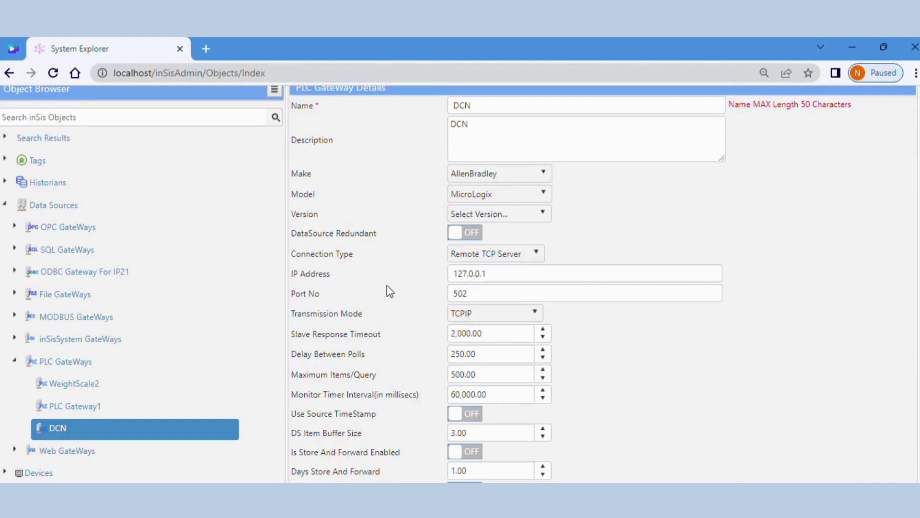
{"action": "double_click", "coordinate": [513, 298]}
{"action": "left_click", "coordinate": [399, 290]}
{"action": "scroll", "coordinate": [502, 271], "scroll_direction": "down", "scroll_amount": 2}
Switch Is Enabled on for the DCN gateway and set its GateWay Mode to Remote
{"action": "left_click", "coordinate": [459, 354]}
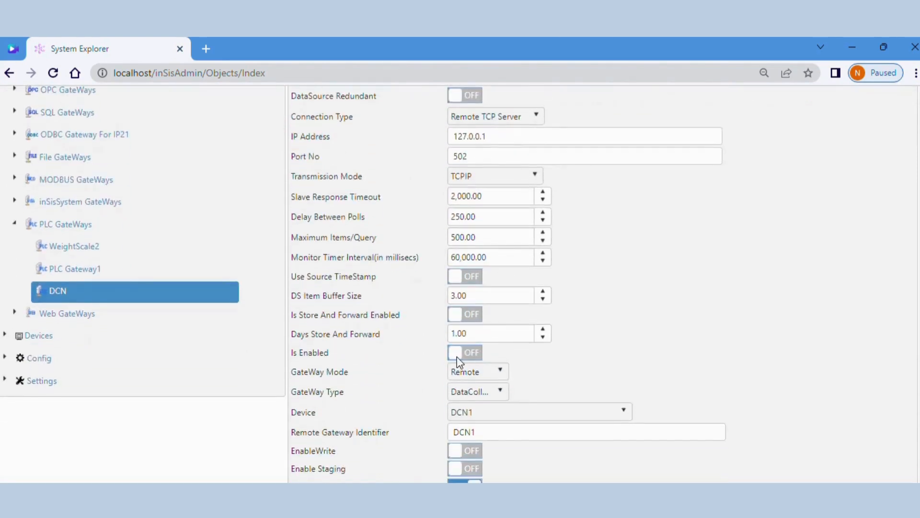
{"action": "left_click", "coordinate": [458, 355]}
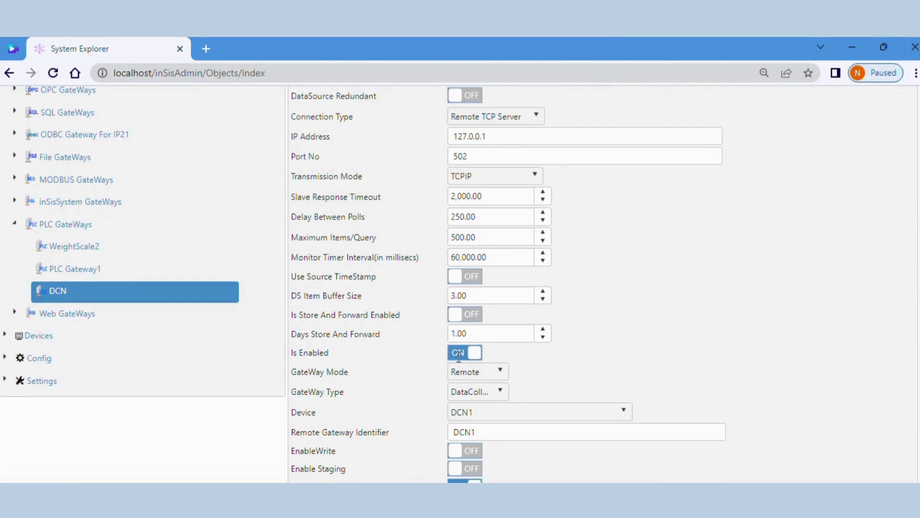
{"action": "left_click", "coordinate": [493, 377]}
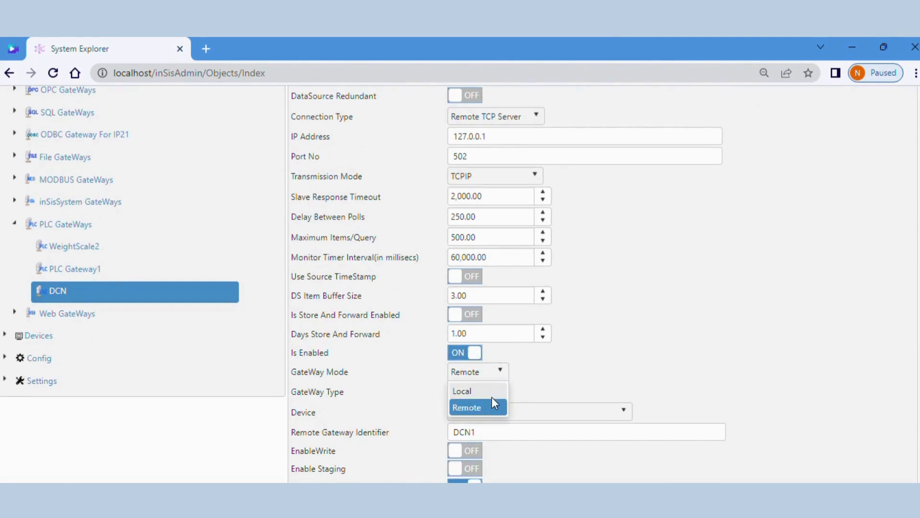
{"action": "left_click", "coordinate": [491, 392]}
{"action": "left_click", "coordinate": [492, 378]}
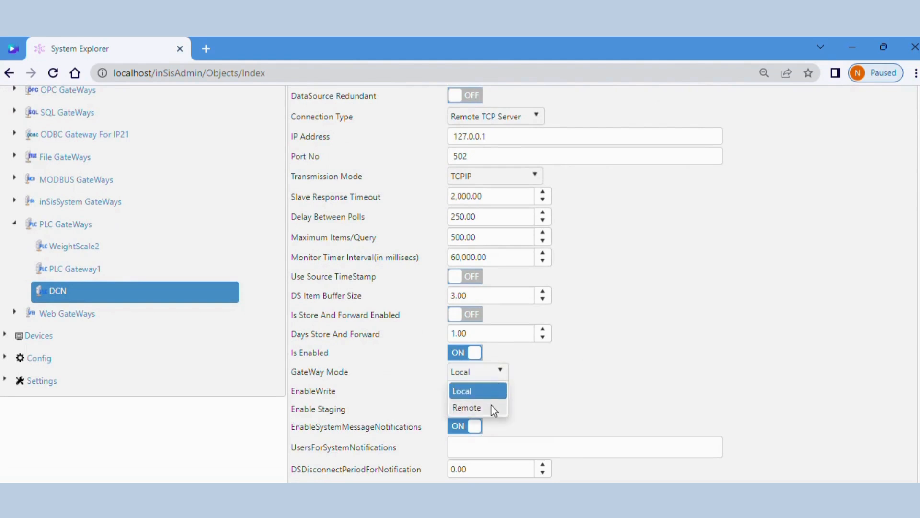
{"action": "left_click", "coordinate": [490, 404]}
Choose DataCollector as the GateWay Type and save the DCN gateway
{"action": "left_click", "coordinate": [498, 394]}
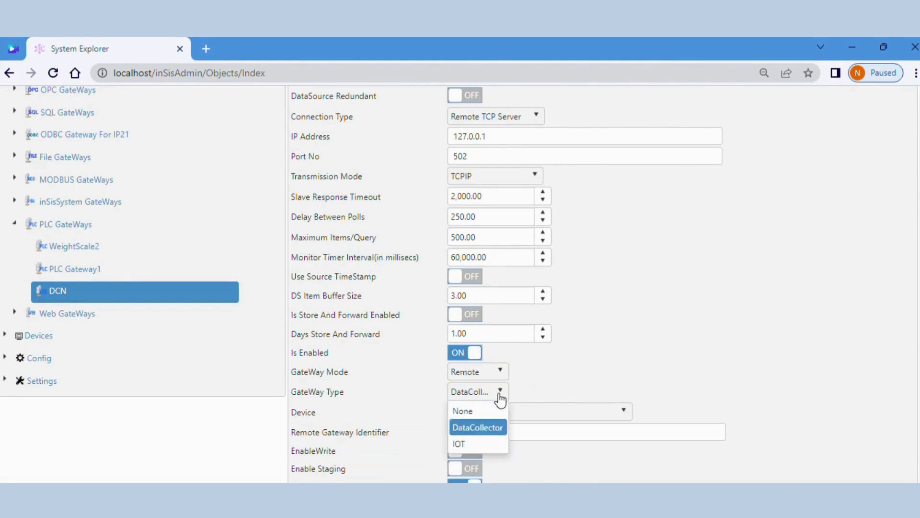
{"action": "left_click", "coordinate": [494, 428]}
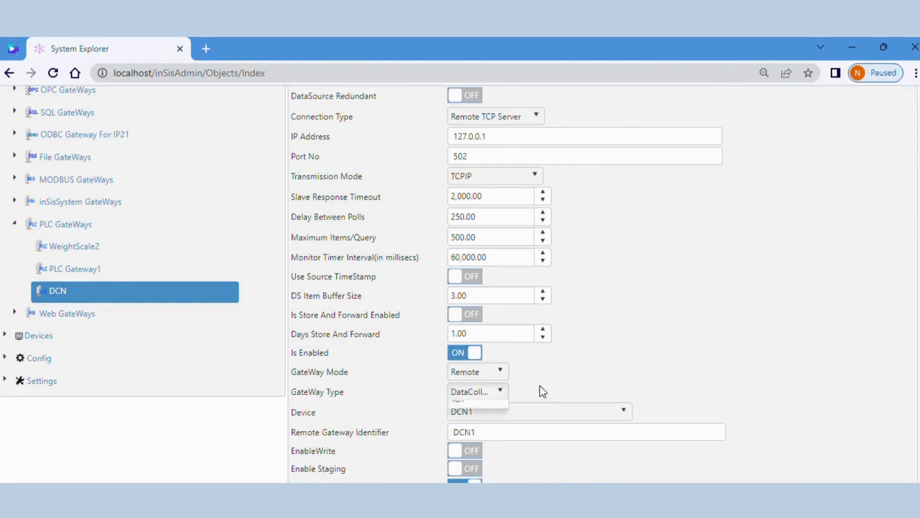
{"action": "scroll", "coordinate": [547, 345], "scroll_direction": "down", "scroll_amount": 2}
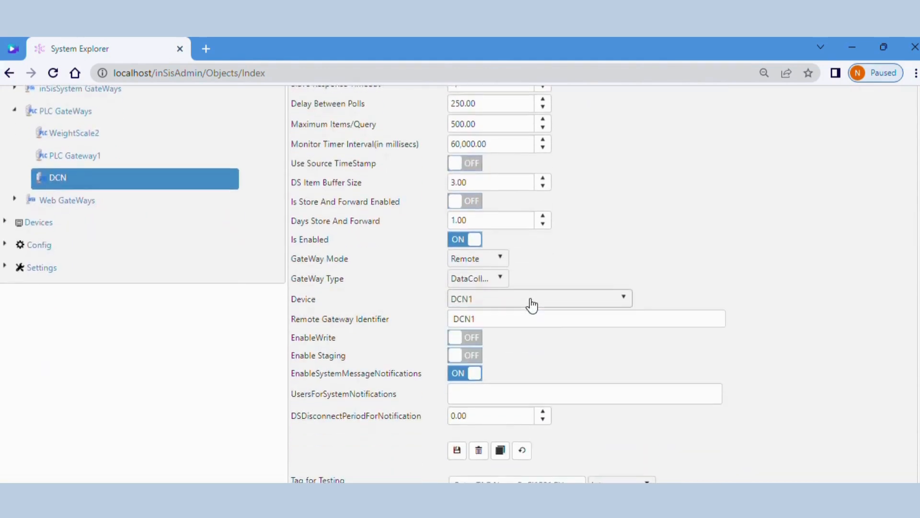
{"action": "double_click", "coordinate": [514, 321]}
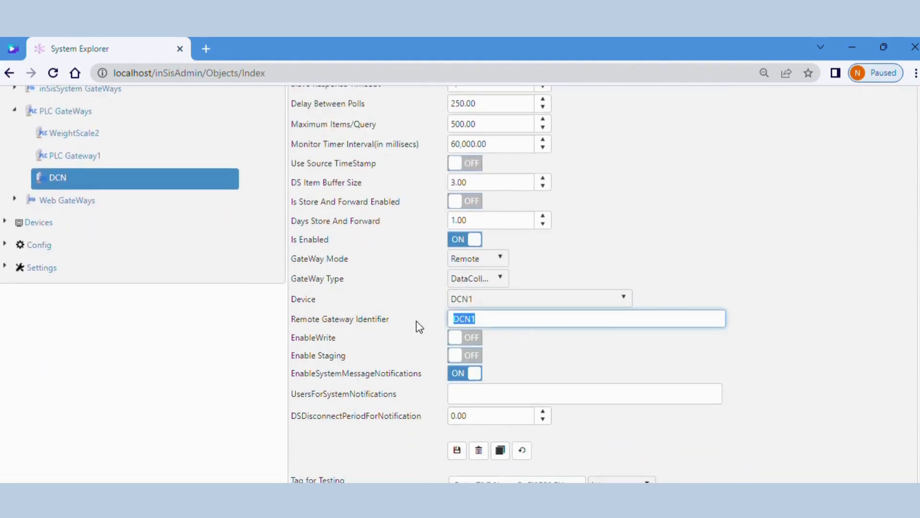
{"action": "left_click", "coordinate": [497, 324]}
{"action": "left_click", "coordinate": [510, 341]}
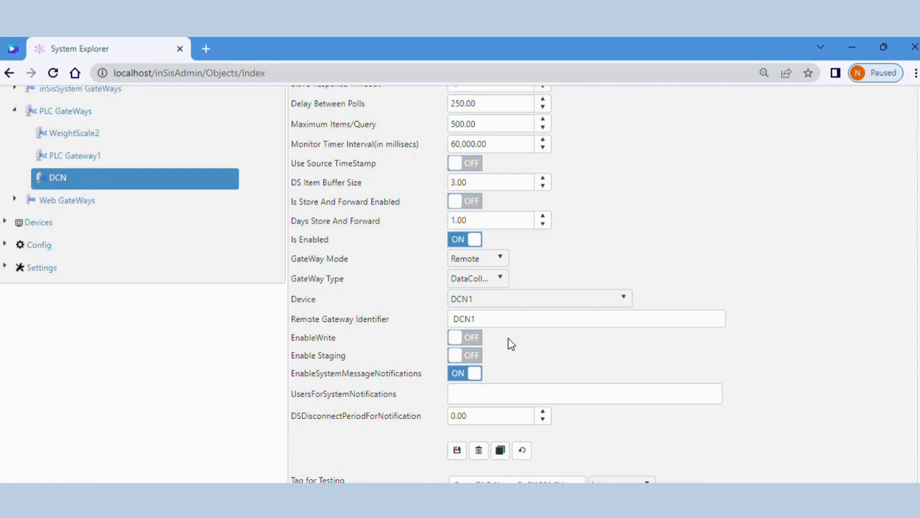
{"action": "left_click", "coordinate": [455, 459]}
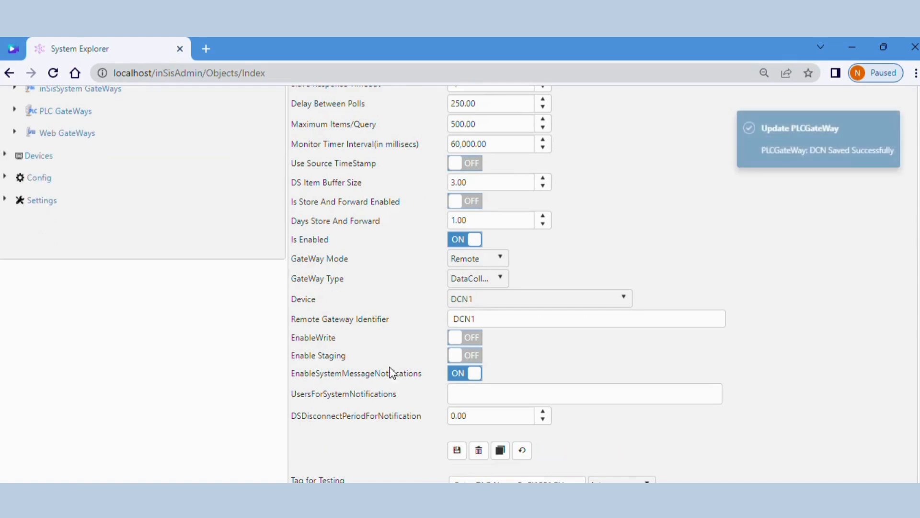
Review the DCN gateway's settings again, from its name down to the Is Enabled and GateWay Mode fields
{"action": "scroll", "coordinate": [384, 364], "scroll_direction": "up", "scroll_amount": 3}
{"action": "scroll", "coordinate": [381, 355], "scroll_direction": "up", "scroll_amount": 4}
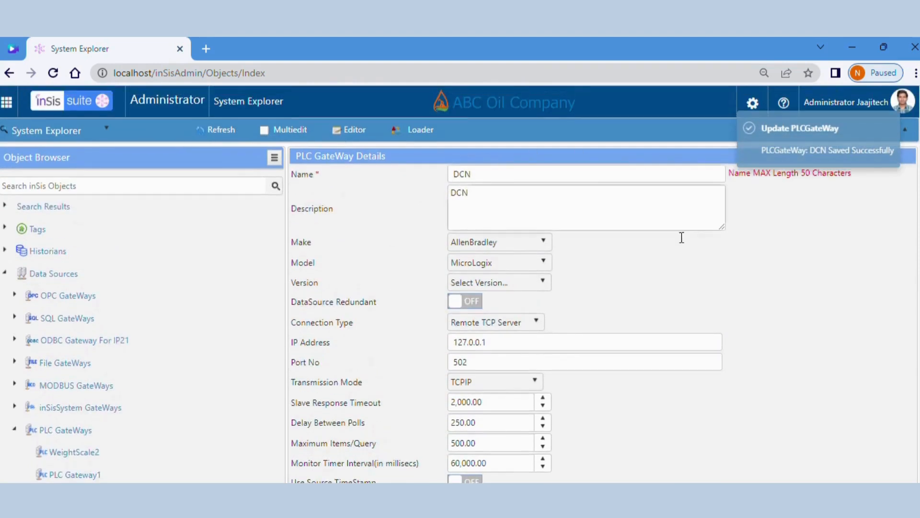
{"action": "scroll", "coordinate": [407, 321], "scroll_direction": "down", "scroll_amount": 4}
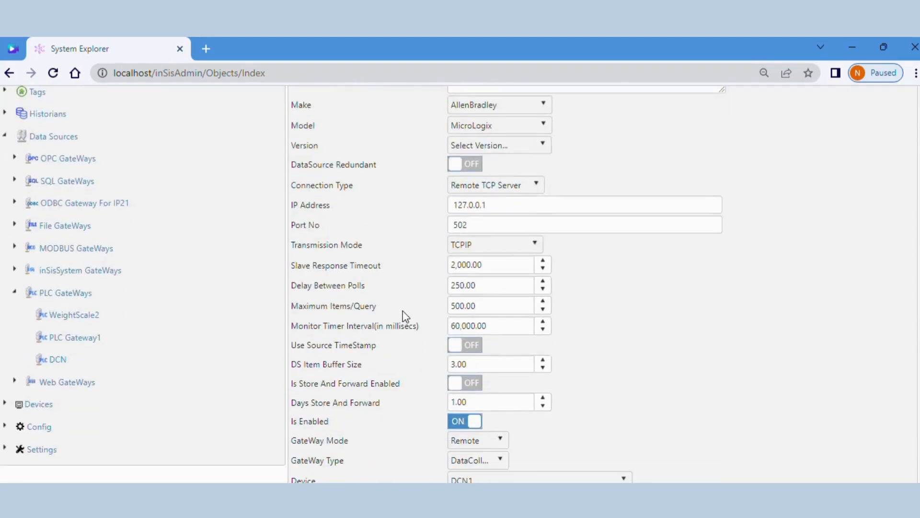
{"action": "double_click", "coordinate": [481, 432]}
{"action": "left_click", "coordinate": [416, 440]}
{"action": "left_click_drag", "start_coordinate": [398, 432], "coordinate": [288, 430]}
{"action": "left_click", "coordinate": [403, 435]}
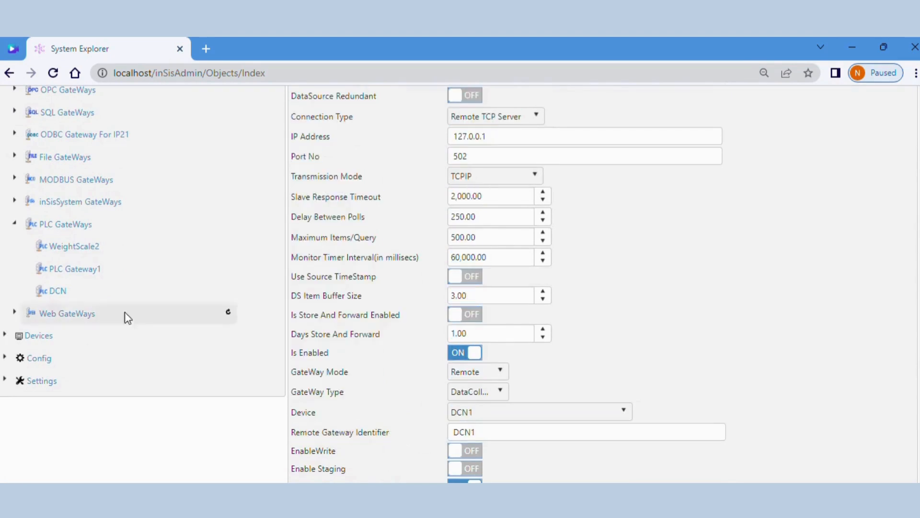
Expand Devices in the Object Browser and open the DCN1 device's details
{"action": "left_click", "coordinate": [57, 317]}
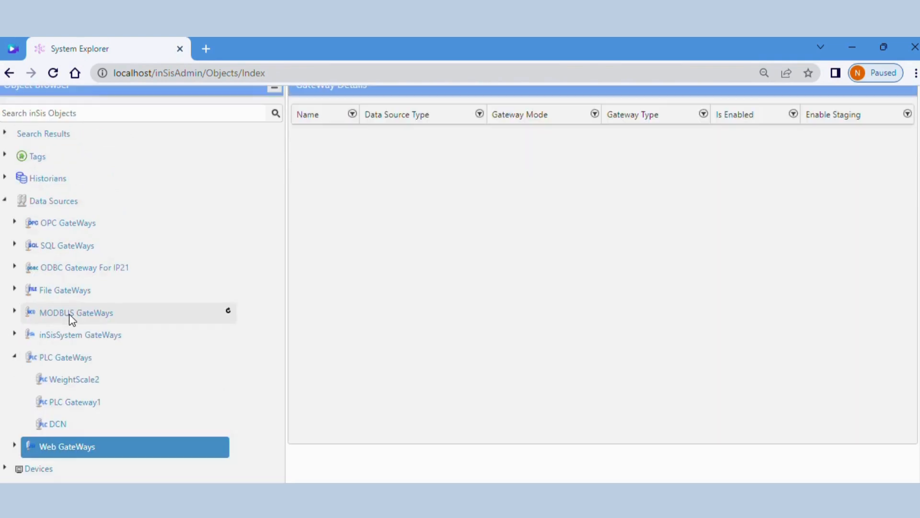
{"action": "left_click", "coordinate": [20, 470]}
{"action": "left_click", "coordinate": [5, 468]}
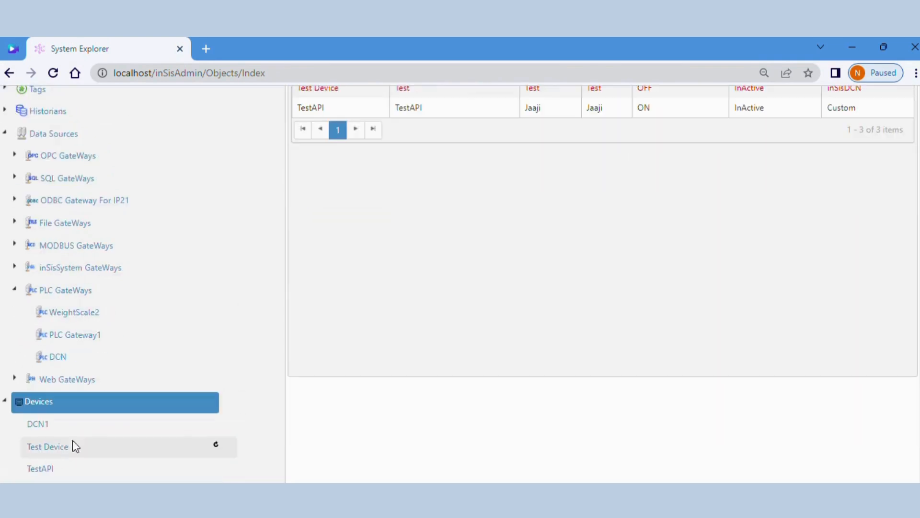
{"action": "scroll", "coordinate": [433, 271], "scroll_direction": "up", "scroll_amount": 3}
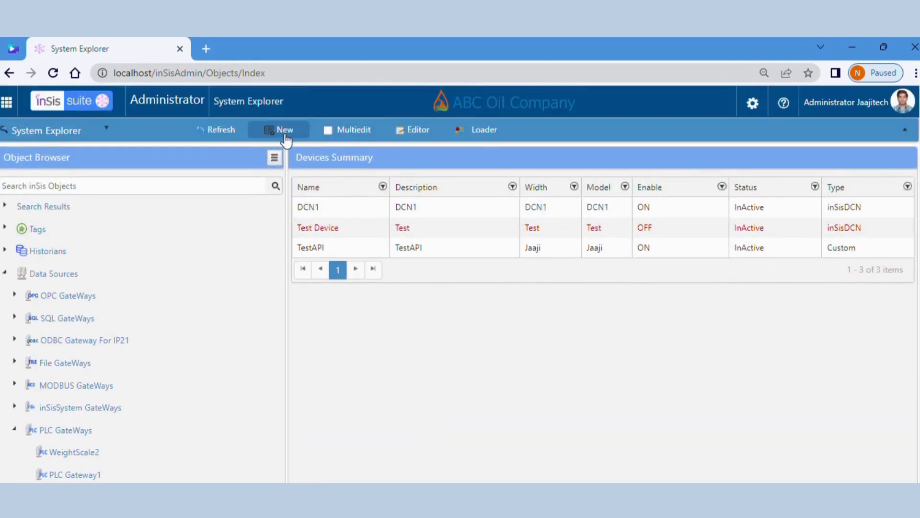
{"action": "scroll", "coordinate": [266, 131], "scroll_direction": "down", "scroll_amount": 3}
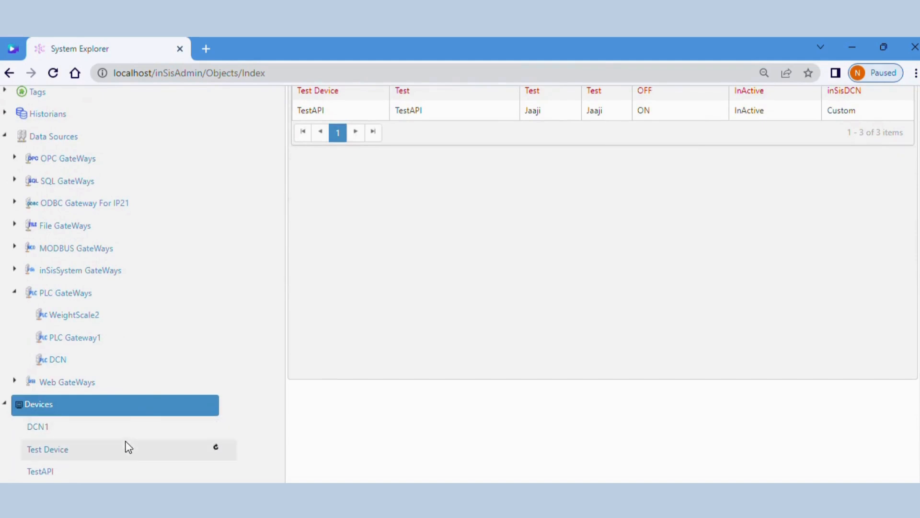
{"action": "left_click", "coordinate": [133, 430]}
{"action": "scroll", "coordinate": [476, 331], "scroll_direction": "up", "scroll_amount": 3}
Examine the DCN1 device's name, description, make and model, and the options offered for DeviceEnabled, DeviceMode and DeviceType
{"action": "left_click", "coordinate": [456, 173]}
{"action": "double_click", "coordinate": [455, 171]}
{"action": "double_click", "coordinate": [463, 195]}
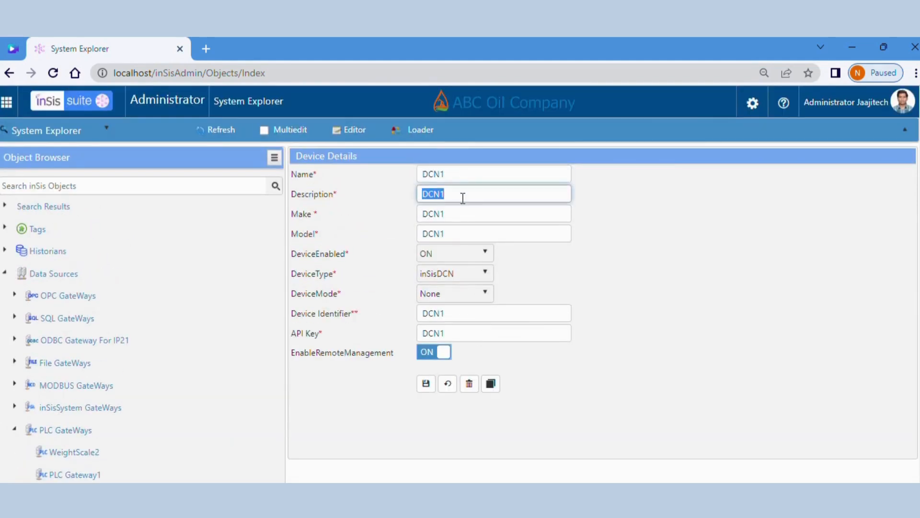
{"action": "double_click", "coordinate": [467, 214]}
{"action": "double_click", "coordinate": [468, 233]}
{"action": "left_click", "coordinate": [567, 273]}
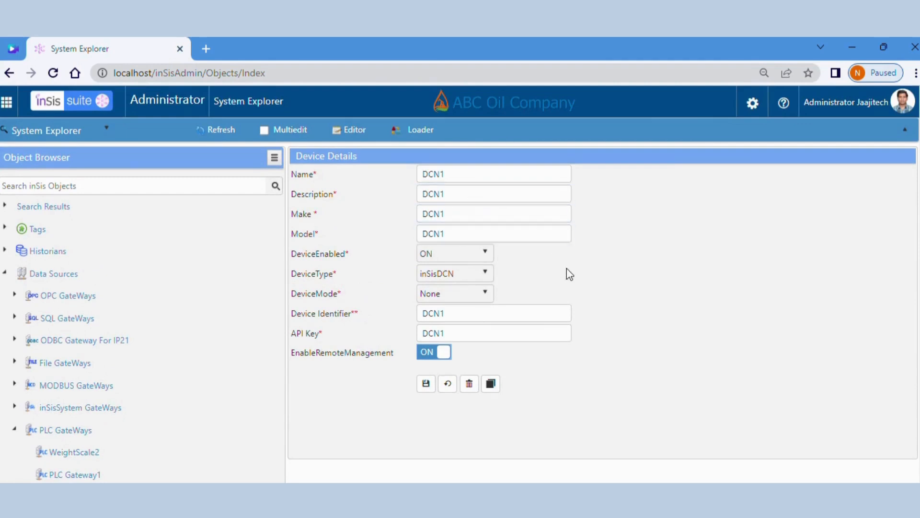
{"action": "left_click", "coordinate": [472, 258]}
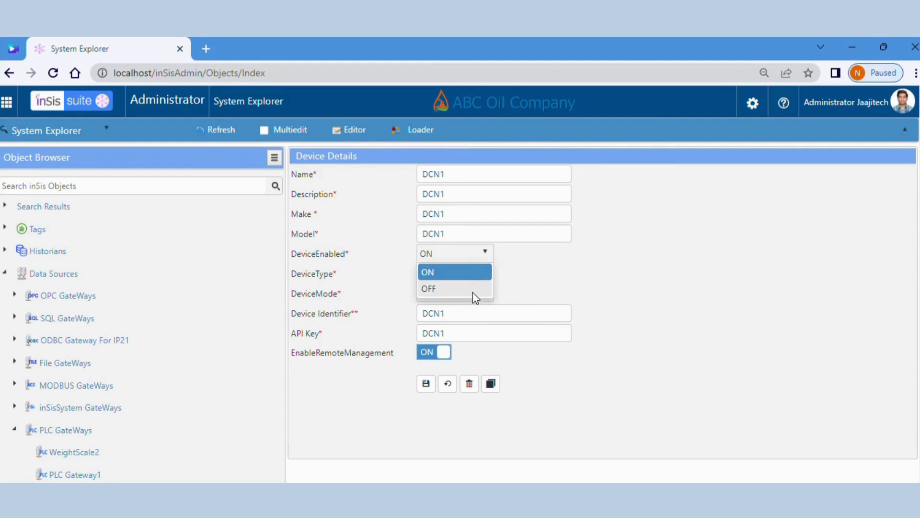
{"action": "left_click", "coordinate": [485, 271]}
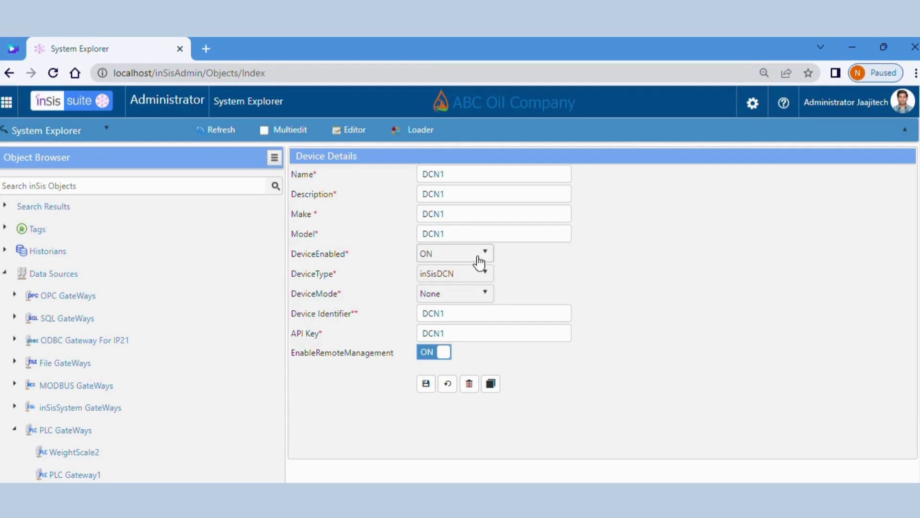
{"action": "left_click", "coordinate": [468, 292]}
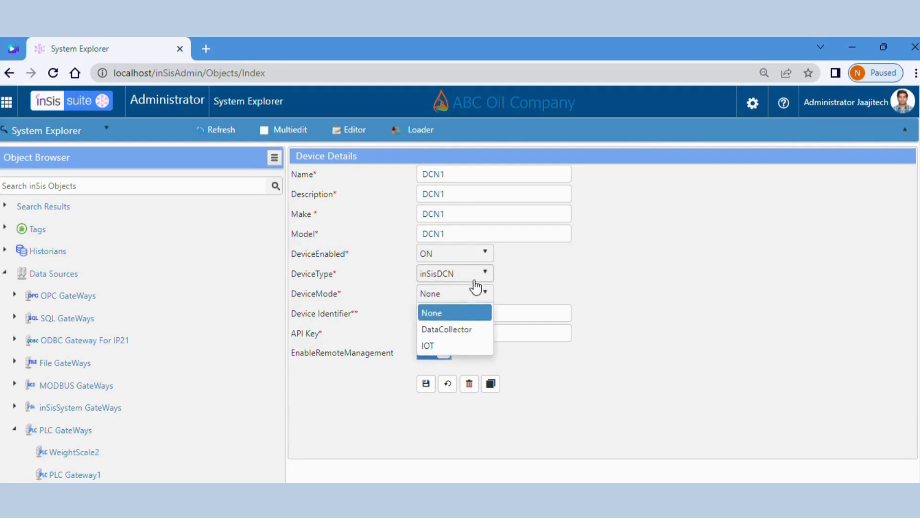
{"action": "left_click", "coordinate": [477, 278]}
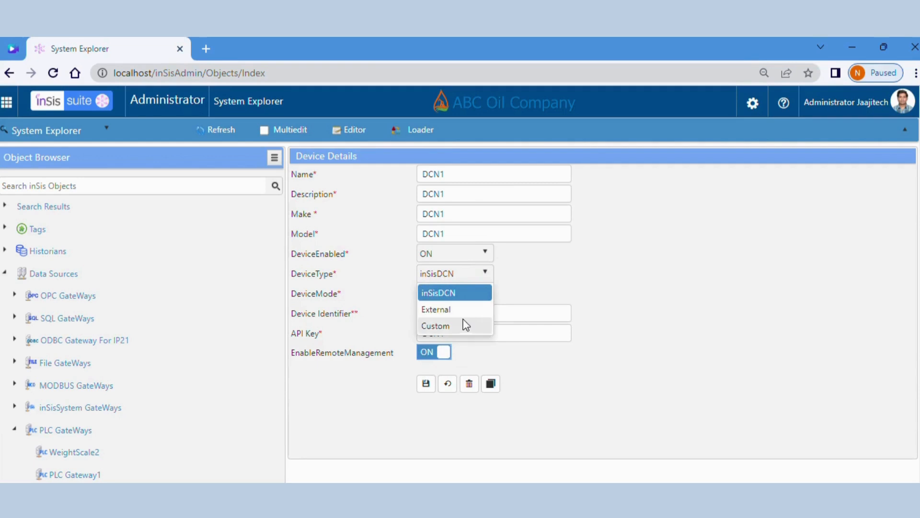
{"action": "left_click", "coordinate": [533, 288]}
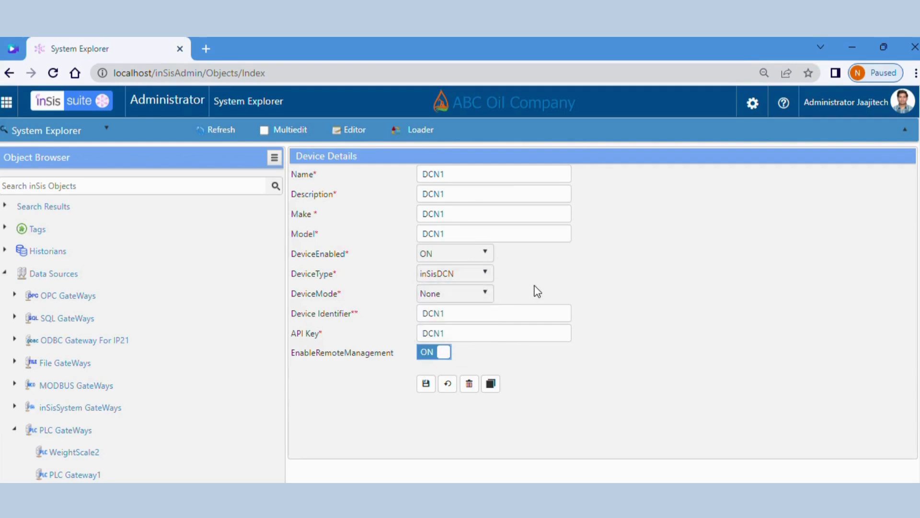
Set the DCN1 device's DeviceMode to DataCollector and check its Device Identifier and API Key fields
{"action": "left_click", "coordinate": [460, 296]}
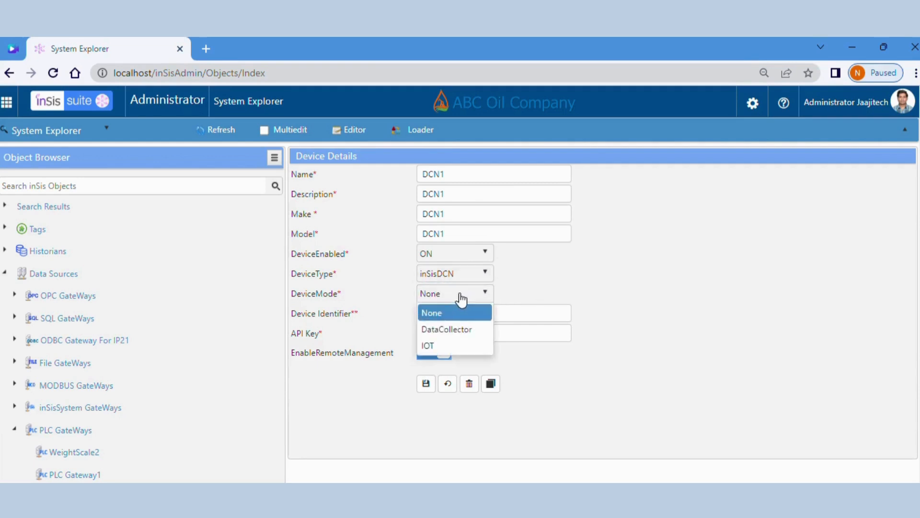
{"action": "left_click", "coordinate": [473, 329]}
{"action": "left_click", "coordinate": [488, 315]}
{"action": "double_click", "coordinate": [488, 316]}
{"action": "double_click", "coordinate": [488, 331]}
{"action": "left_click", "coordinate": [590, 330]}
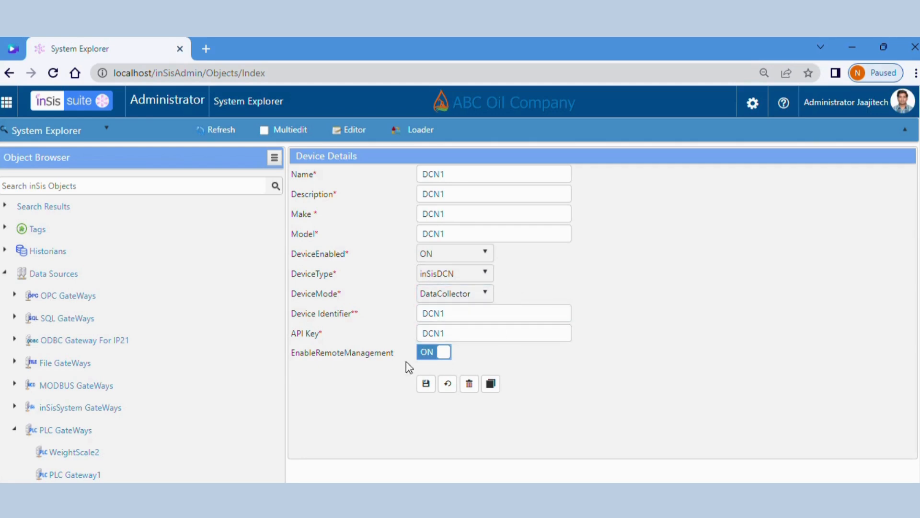
Keep EnableRemoteManagement switched on for the DCN1 device and save the device
{"action": "double_click", "coordinate": [424, 353]}
{"action": "left_click", "coordinate": [446, 355]}
{"action": "left_click", "coordinate": [426, 384]}
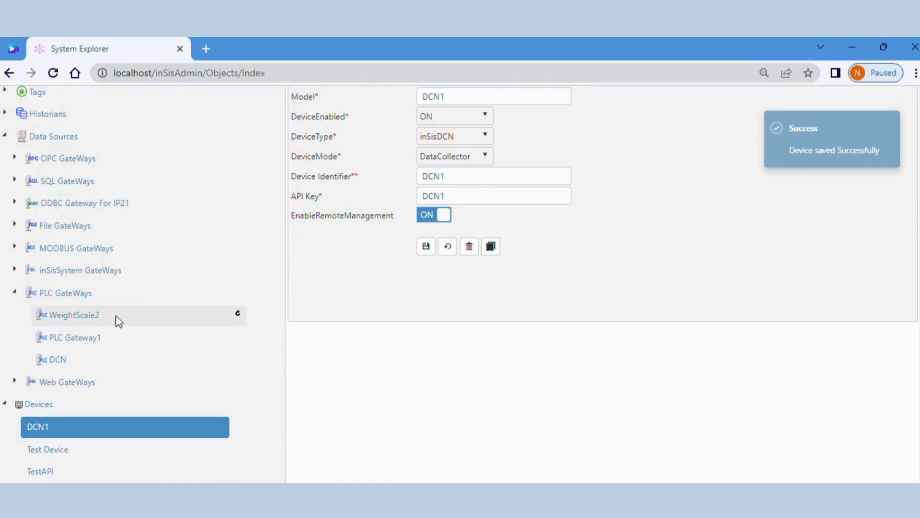
Reopen the DCN gateway under PLC GateWays and review its Device assignment, Remote Gateway Identifier and connection settings
{"action": "left_click", "coordinate": [83, 360]}
{"action": "scroll", "coordinate": [584, 329], "scroll_direction": "down", "scroll_amount": 3}
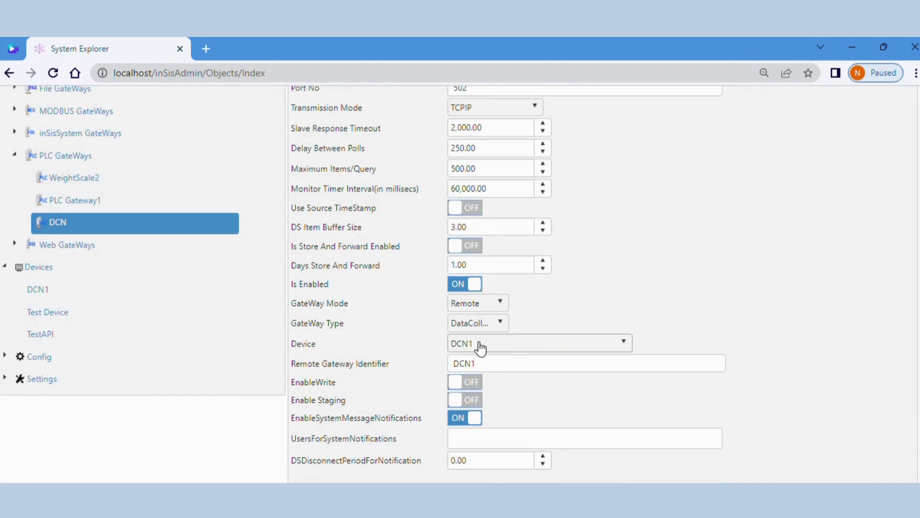
{"action": "left_click_drag", "start_coordinate": [478, 350], "coordinate": [449, 351]}
{"action": "left_click", "coordinate": [421, 350]}
{"action": "scroll", "coordinate": [422, 342], "scroll_direction": "up", "scroll_amount": 5}
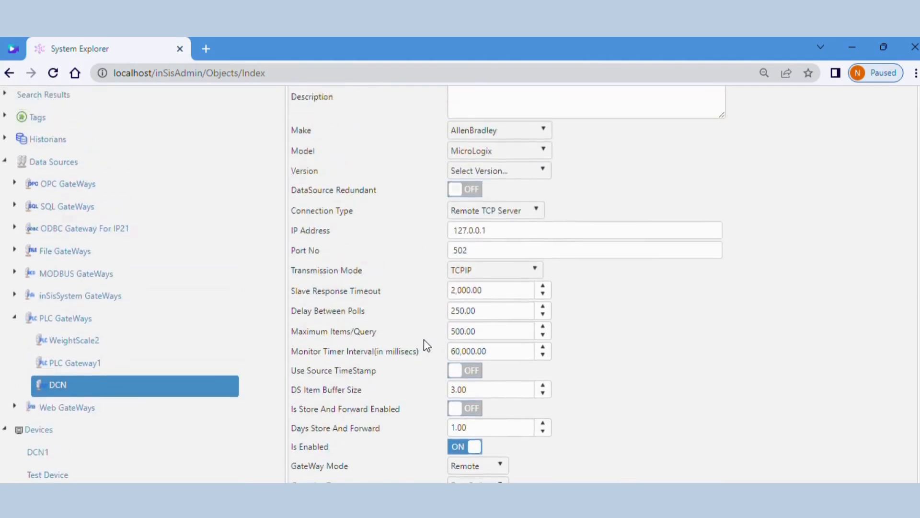
Activate the Tag for Testing field of the DCN gateway
{"action": "scroll", "coordinate": [489, 456], "scroll_direction": "down", "scroll_amount": 5}
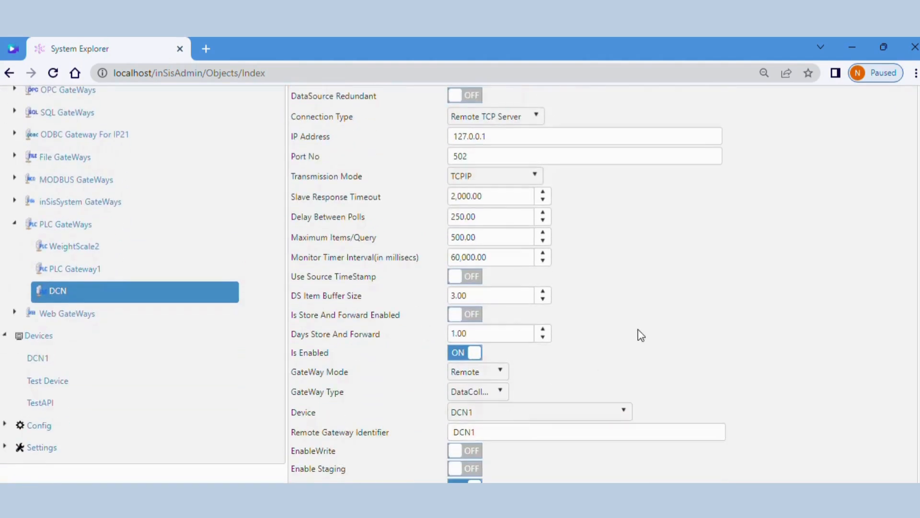
{"action": "left_click", "coordinate": [540, 480]}
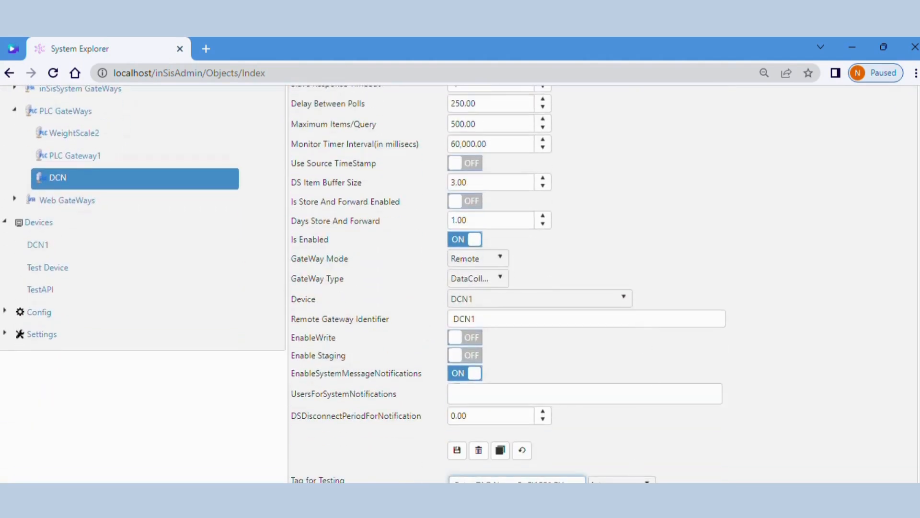